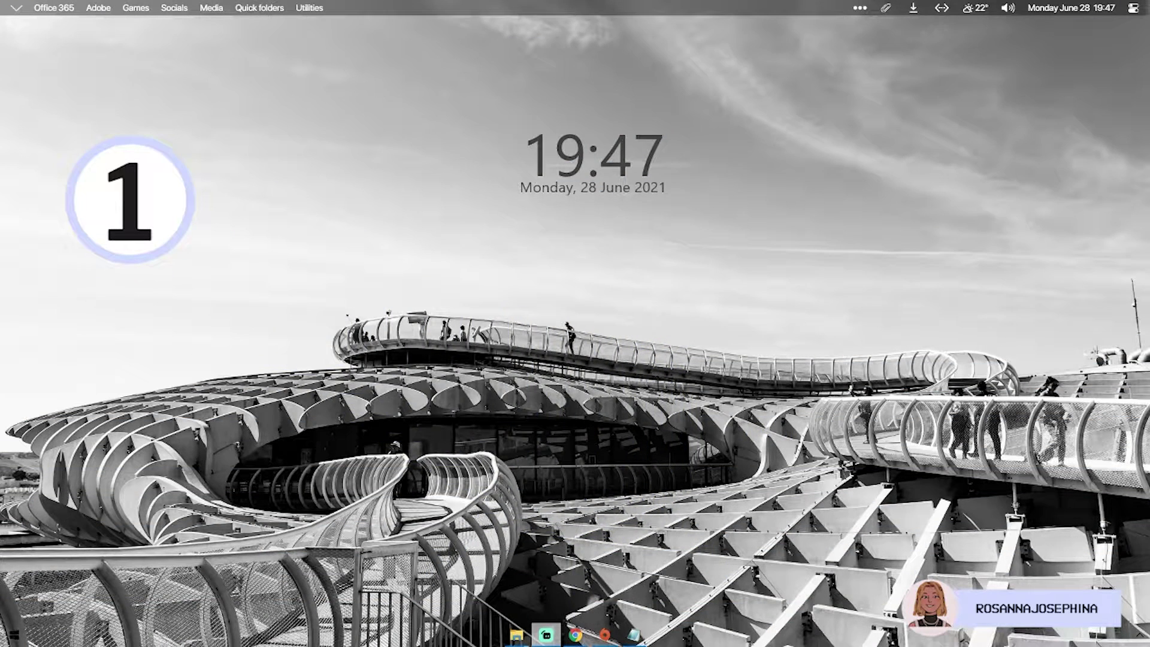
- Download UI_Cheats_Extension_v1.25.zip from the Installation section of the mod's Patreon post
click(575, 635)
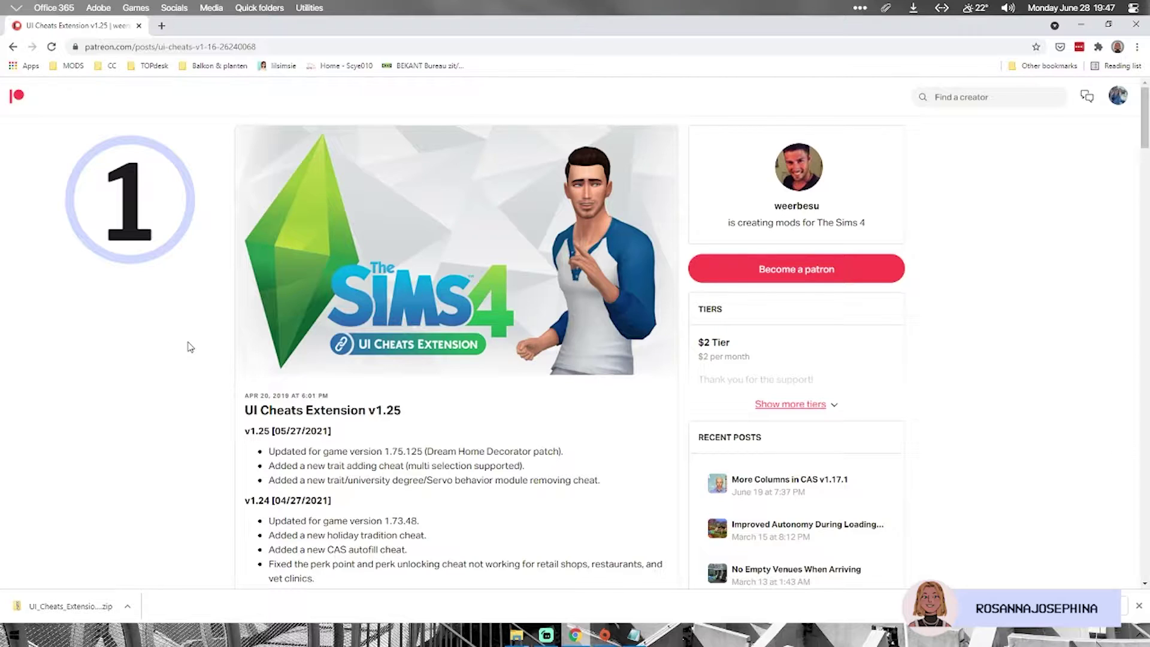
scroll(190, 347, down, 20)
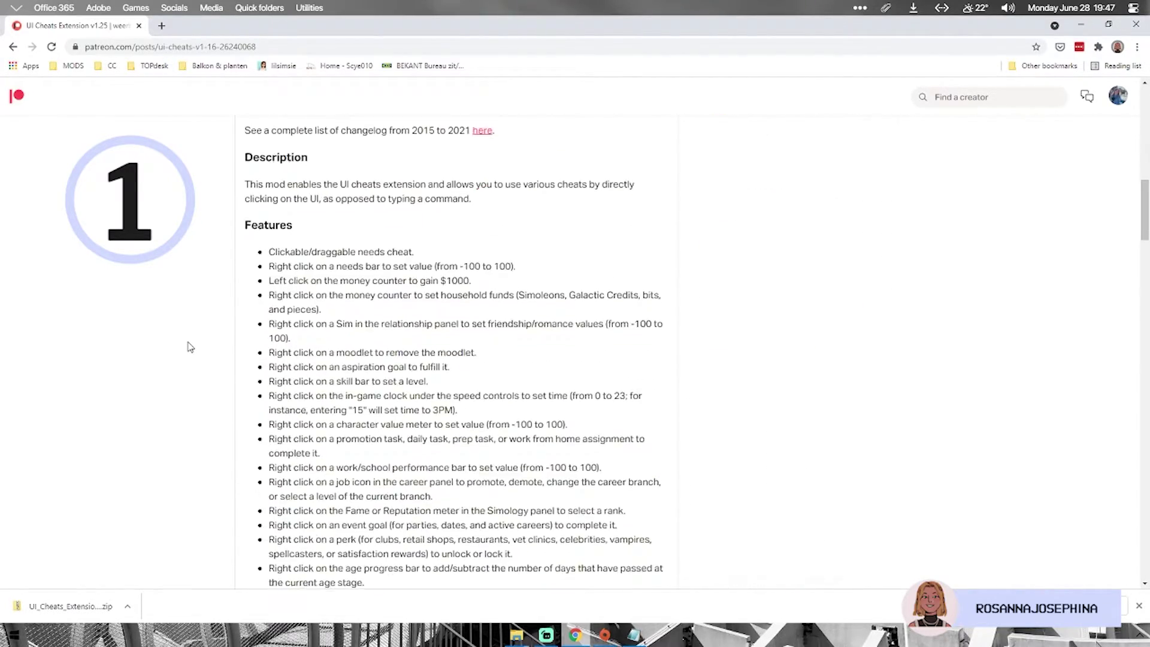
scroll(190, 347, down, 7)
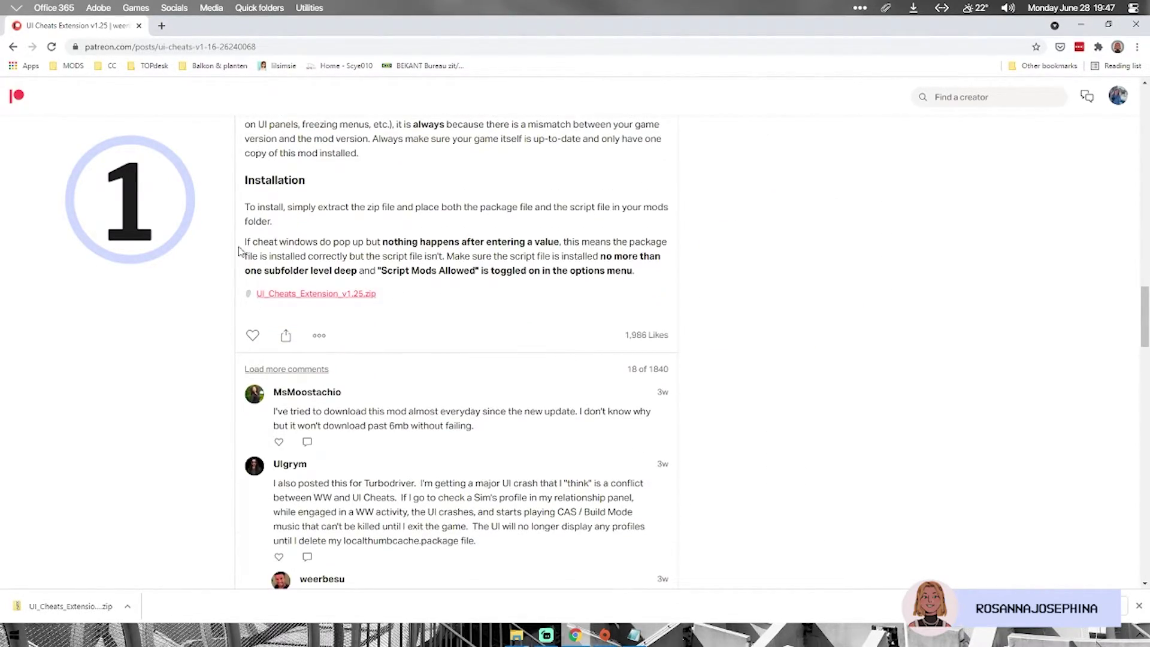
click(350, 294)
click(1080, 27)
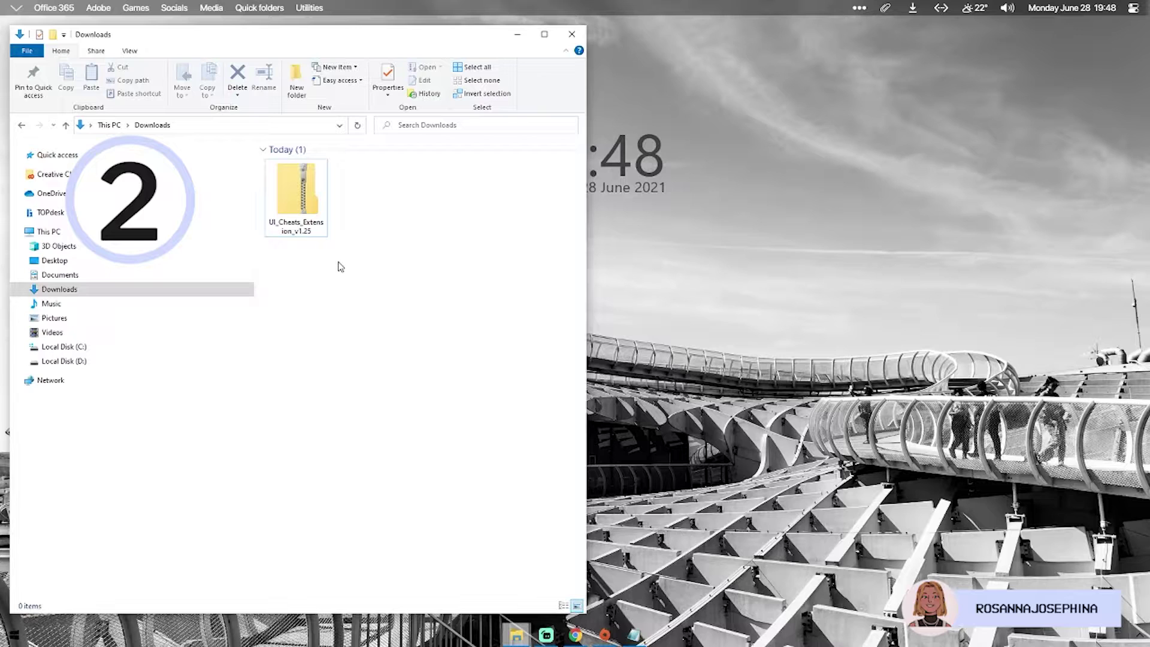
- Extract UI_Cheats_Extension_v1.25.zip into Downloads using 7-Zip's Extract Here
right_click(316, 205)
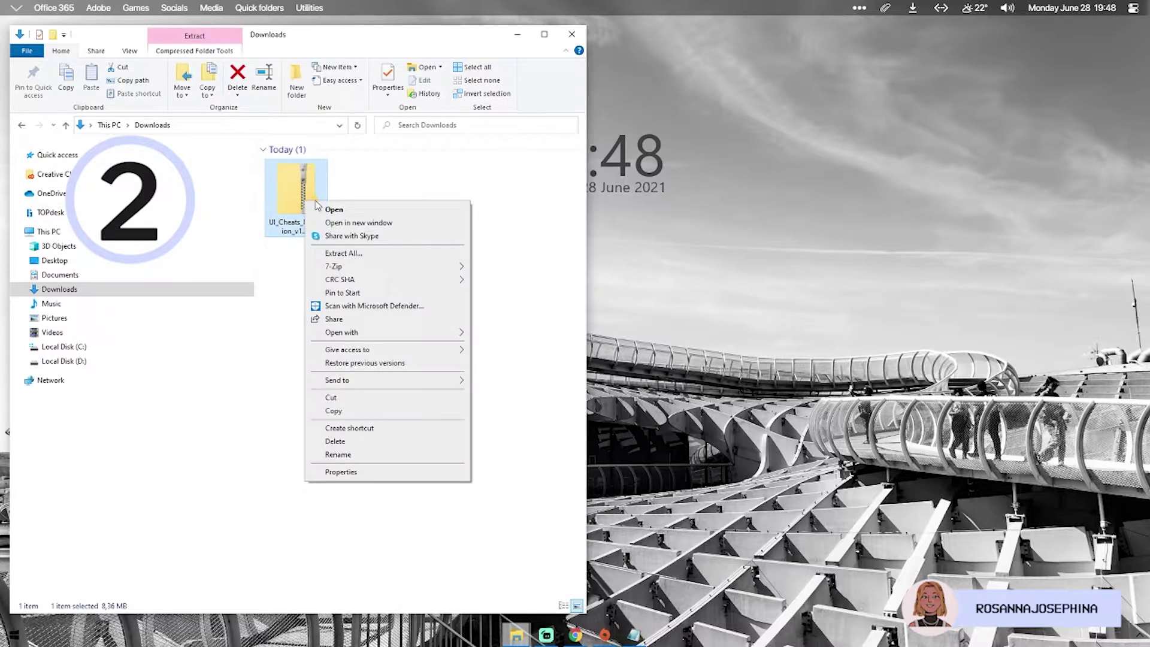
mouse_move(363, 268)
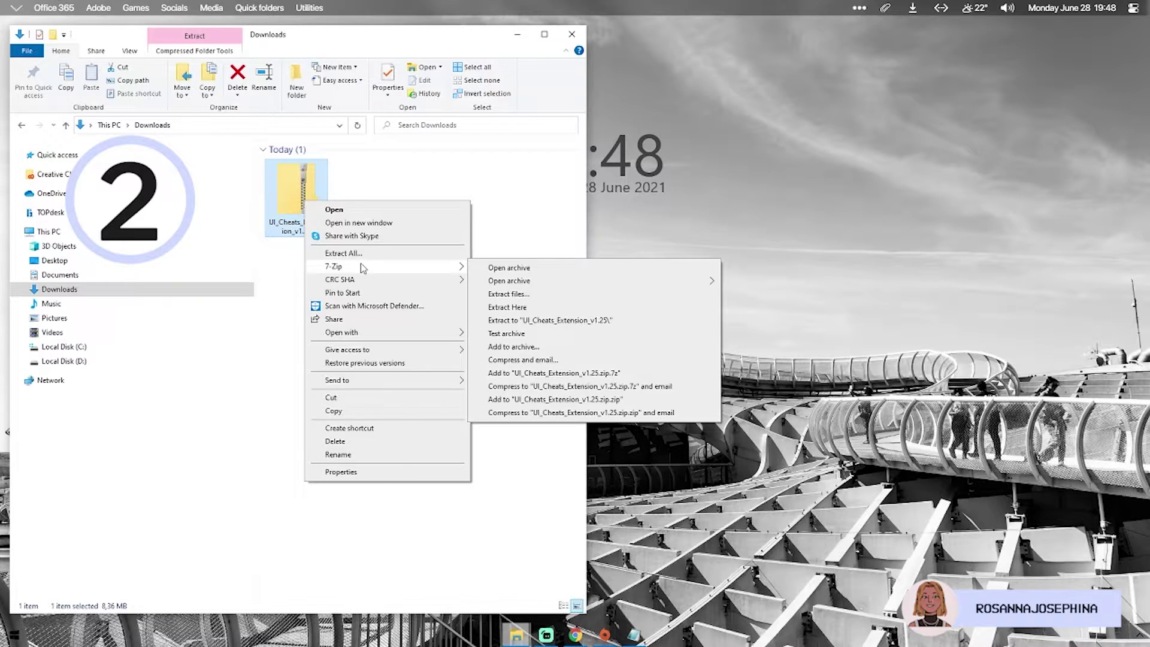
click(515, 294)
click(560, 395)
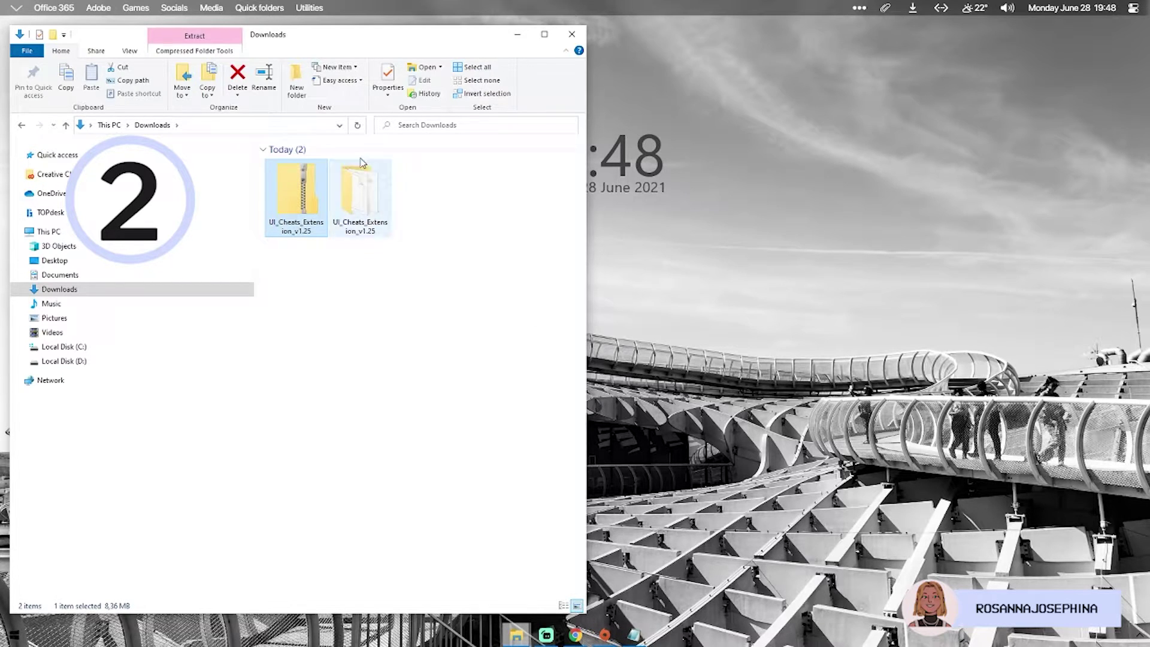
click(425, 321)
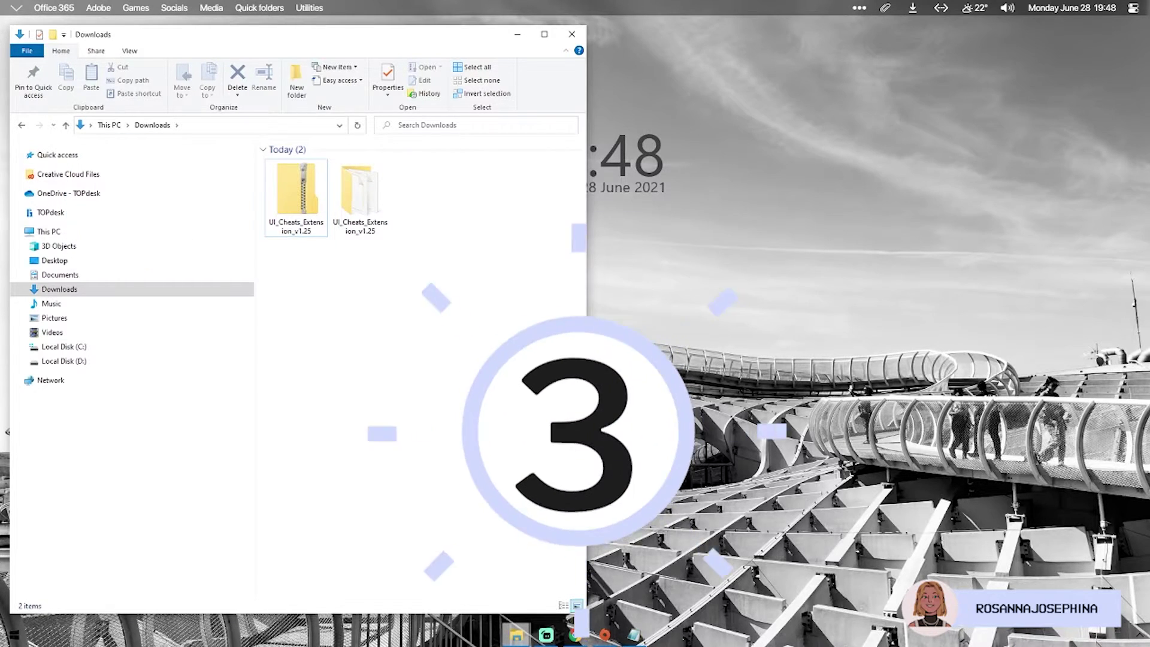
- Browse the Documents window to Electronic Arts\The Sims 4\Mods beside Downloads
mouse_move(516, 633)
click(544, 607)
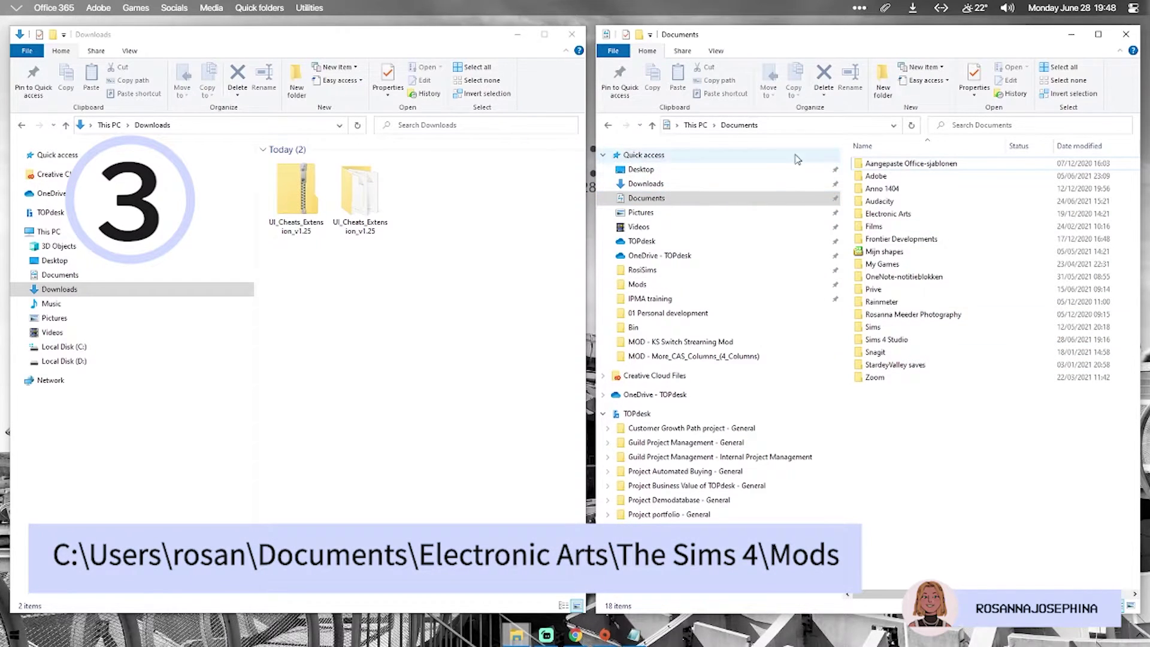
click(889, 217)
double_click(889, 214)
double_click(879, 163)
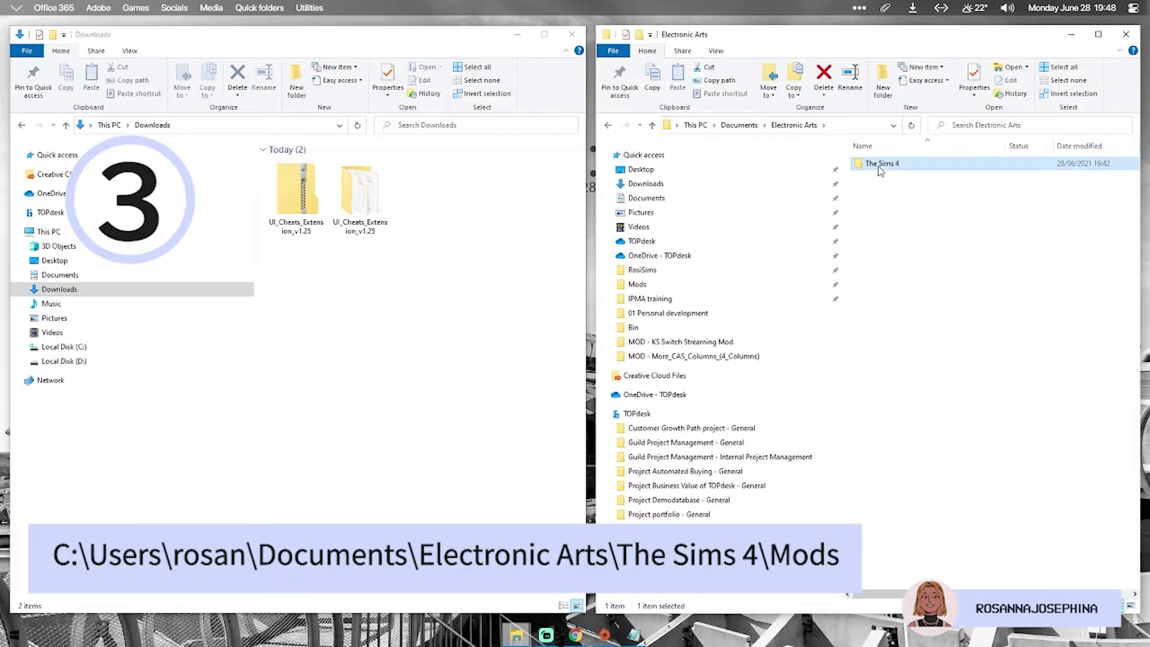
double_click(877, 214)
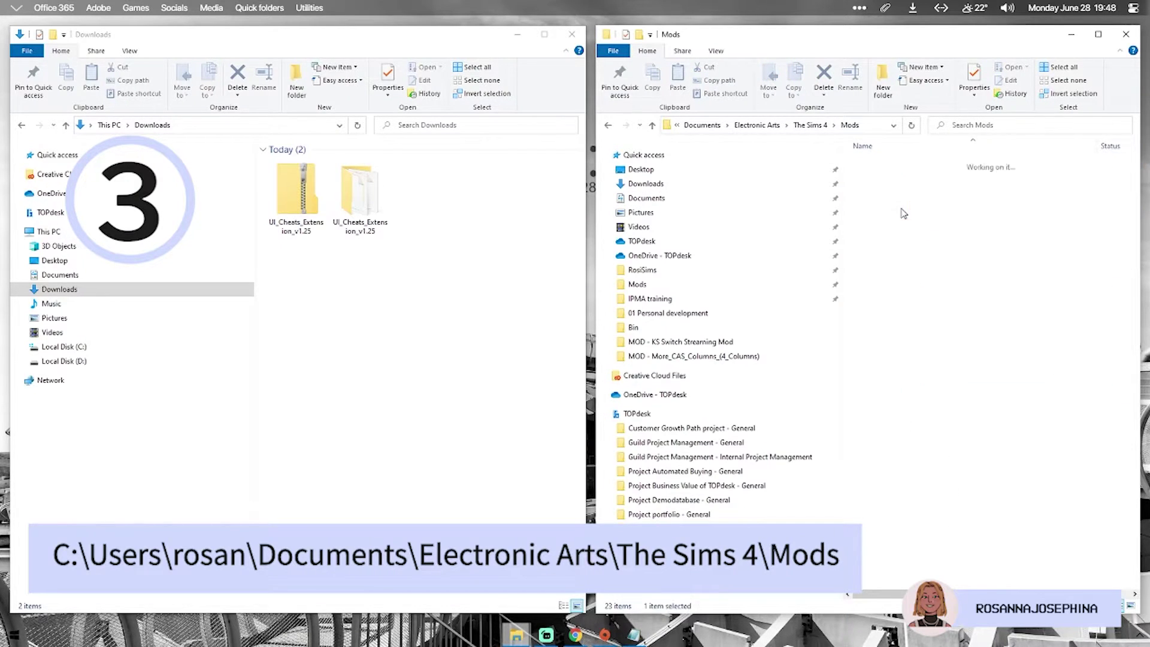
scroll(1021, 318, down, 4)
scroll(1025, 321, up, 4)
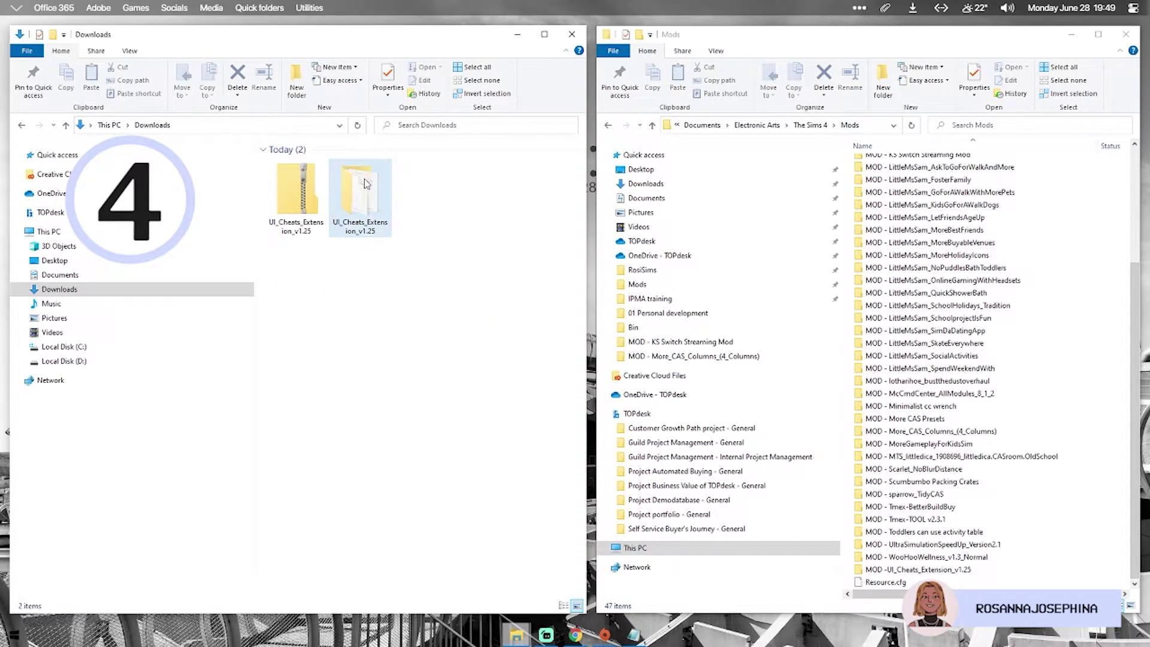
- Drag the UI_Cheats_Extension_v1.25 folder into Mods and open it to view its files
drag(366, 182, 1090, 147)
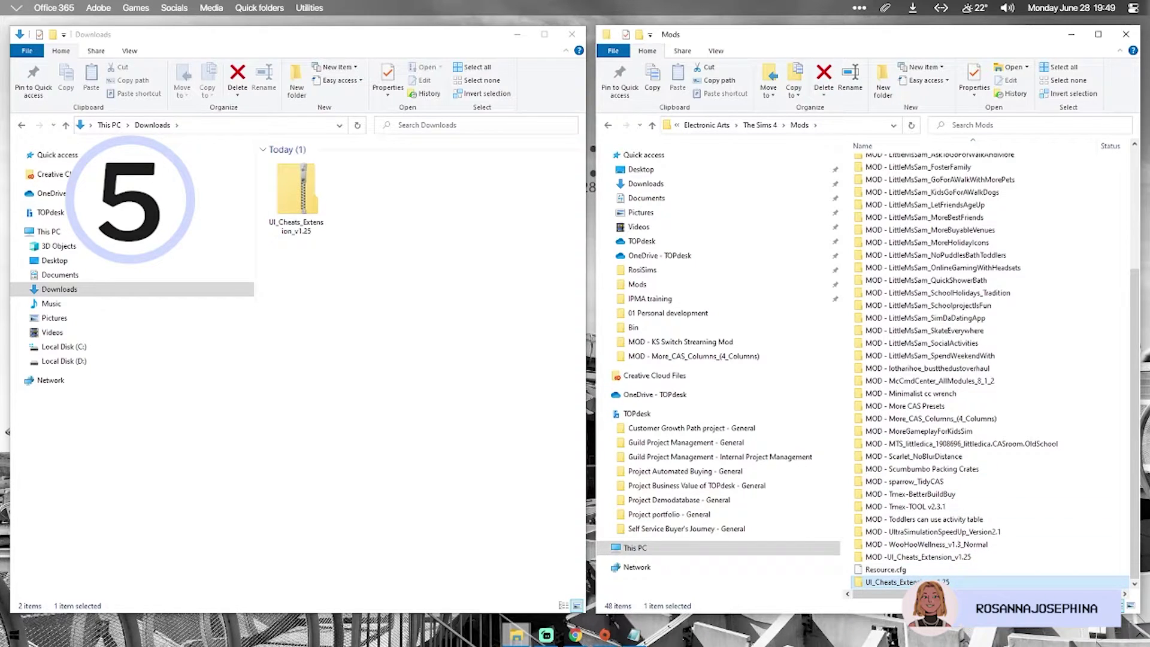
double_click(926, 581)
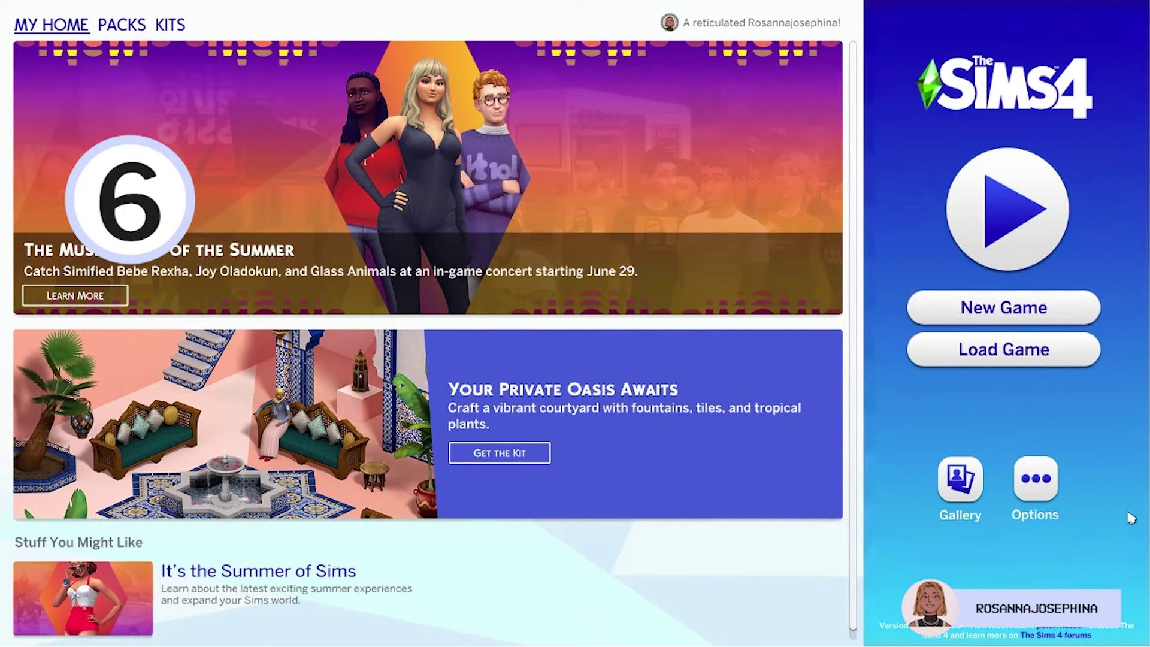
- Go to Options > Game Options > Other from The Sims 4 main menu
click(1052, 494)
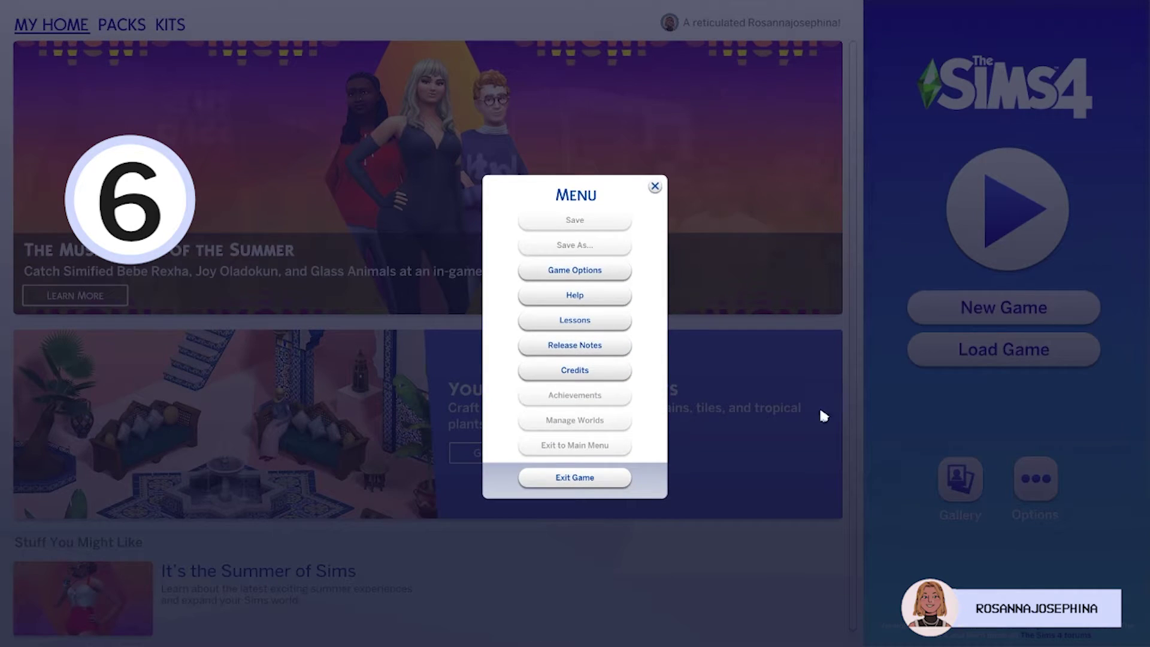
click(595, 276)
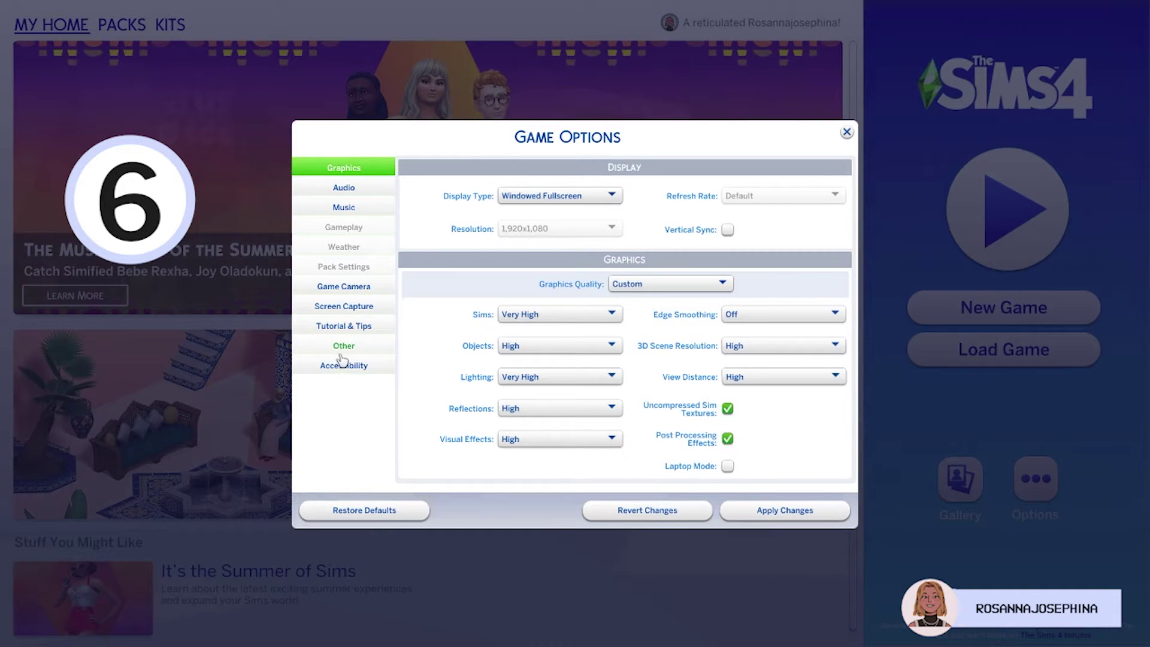
click(357, 353)
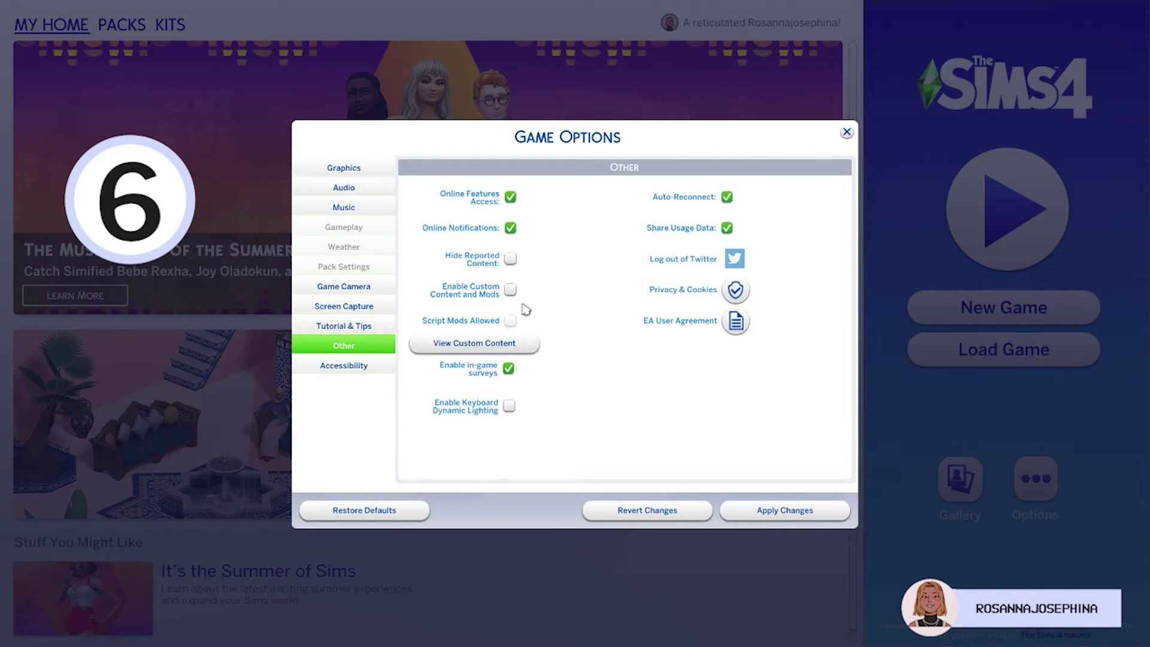
- Enable Custom Content and Mods plus Script Mods Allowed, accept both notices, and apply changes
click(513, 290)
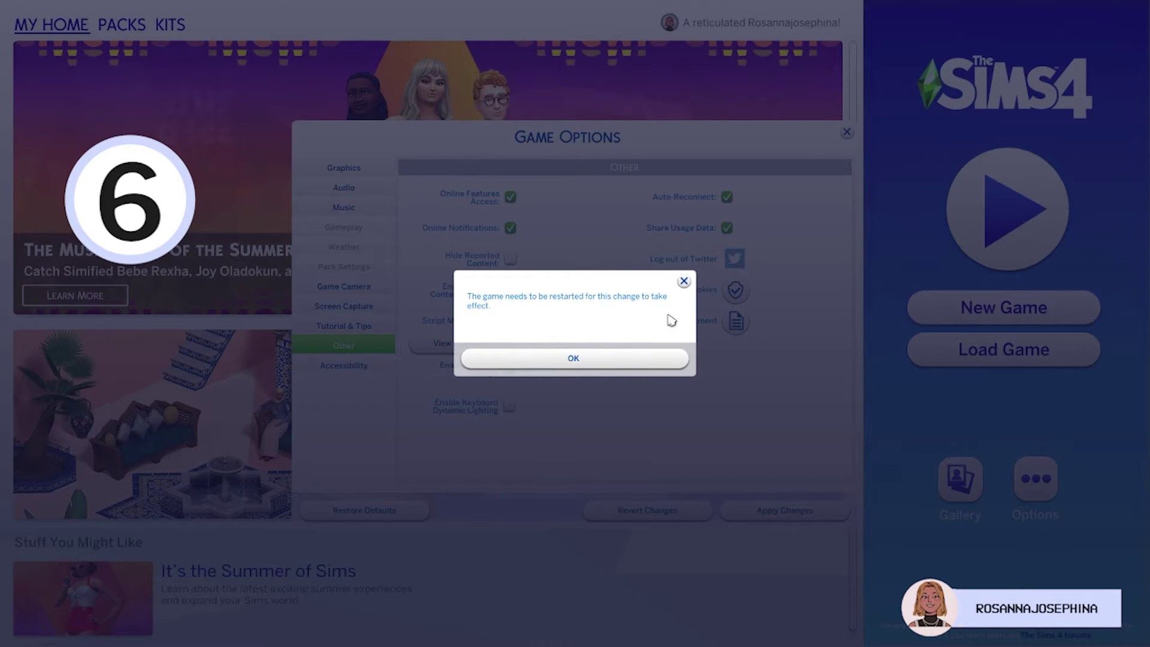
click(596, 359)
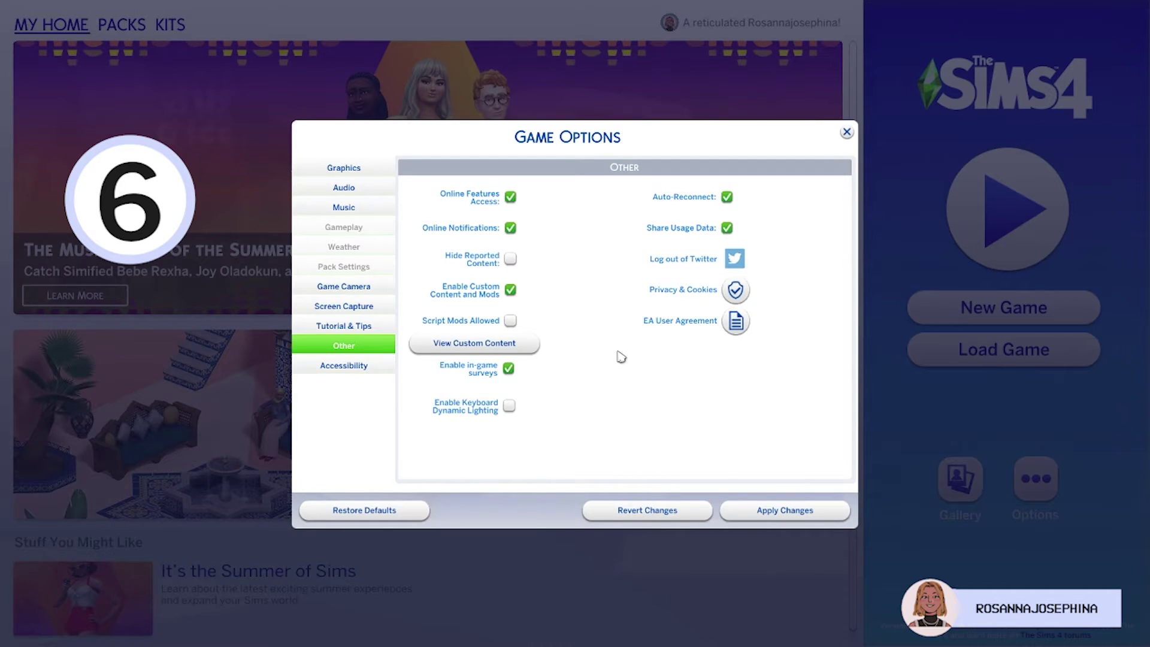
click(511, 321)
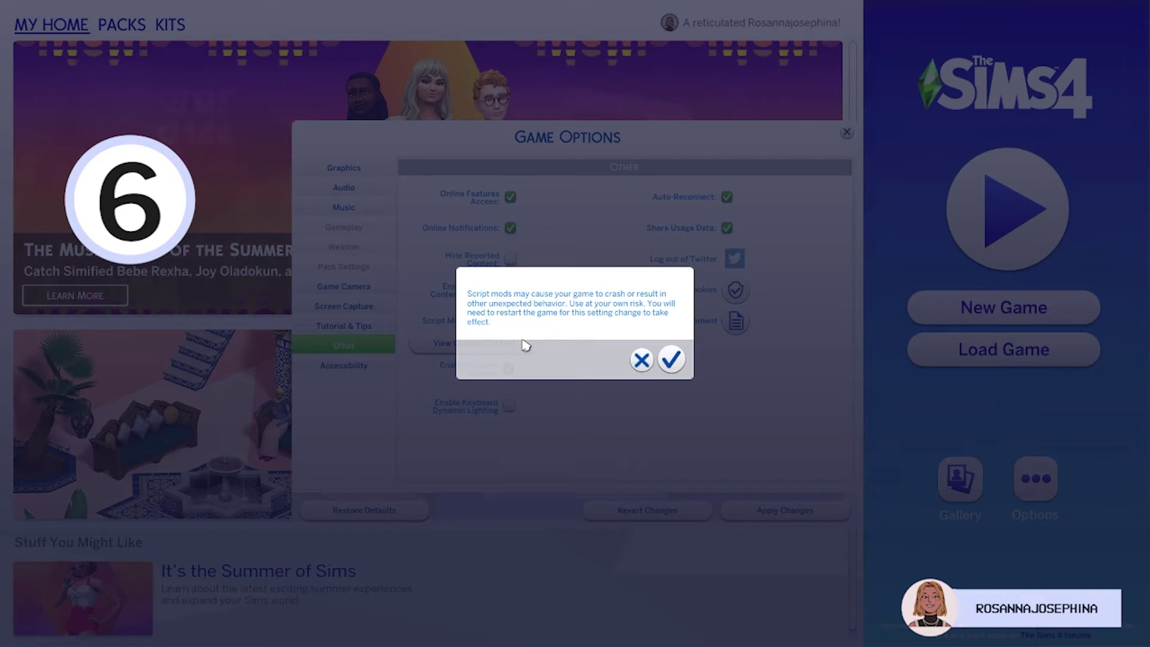
click(671, 359)
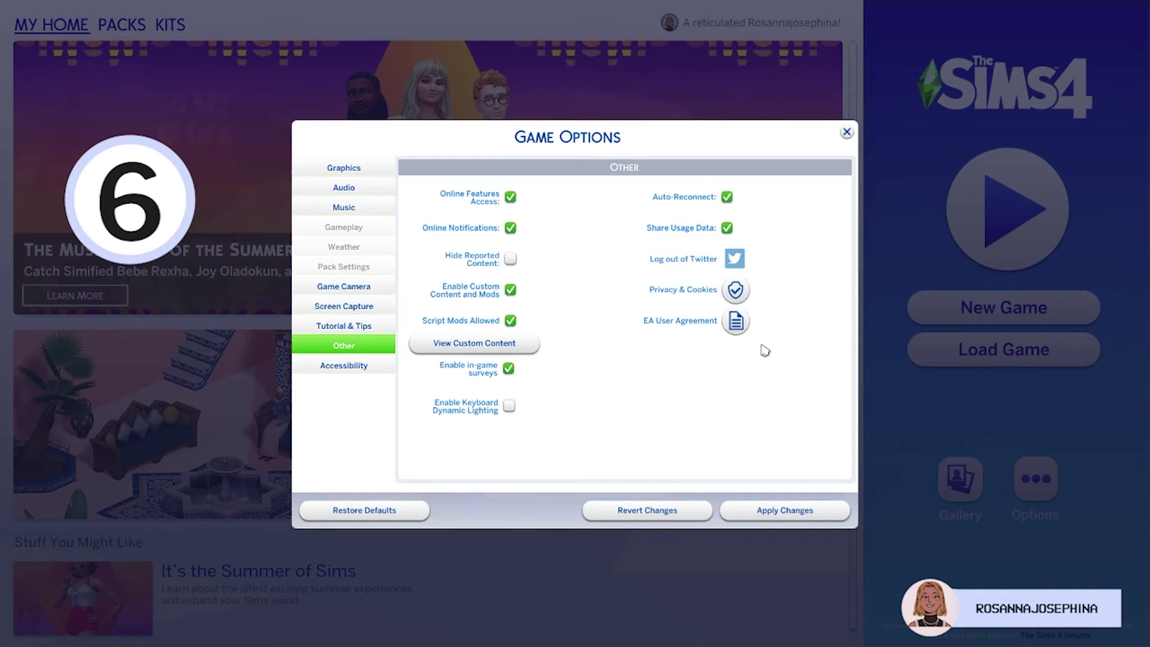
click(803, 513)
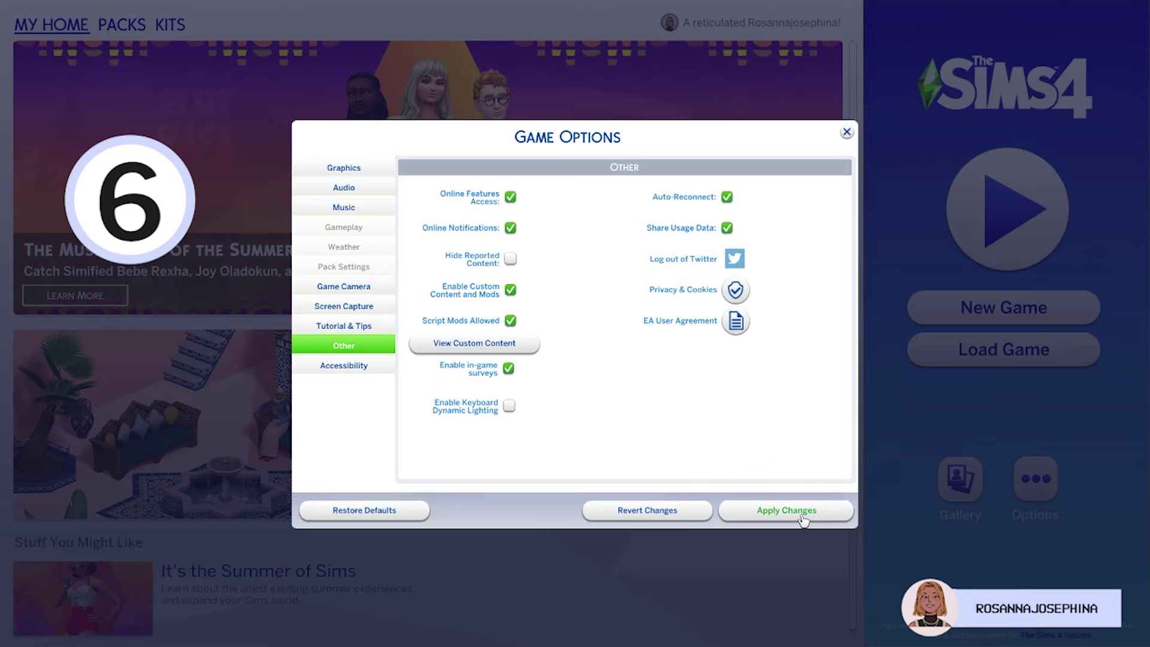
- Exit The Sims 4 and relaunch it with Play from the Origin library
click(846, 132)
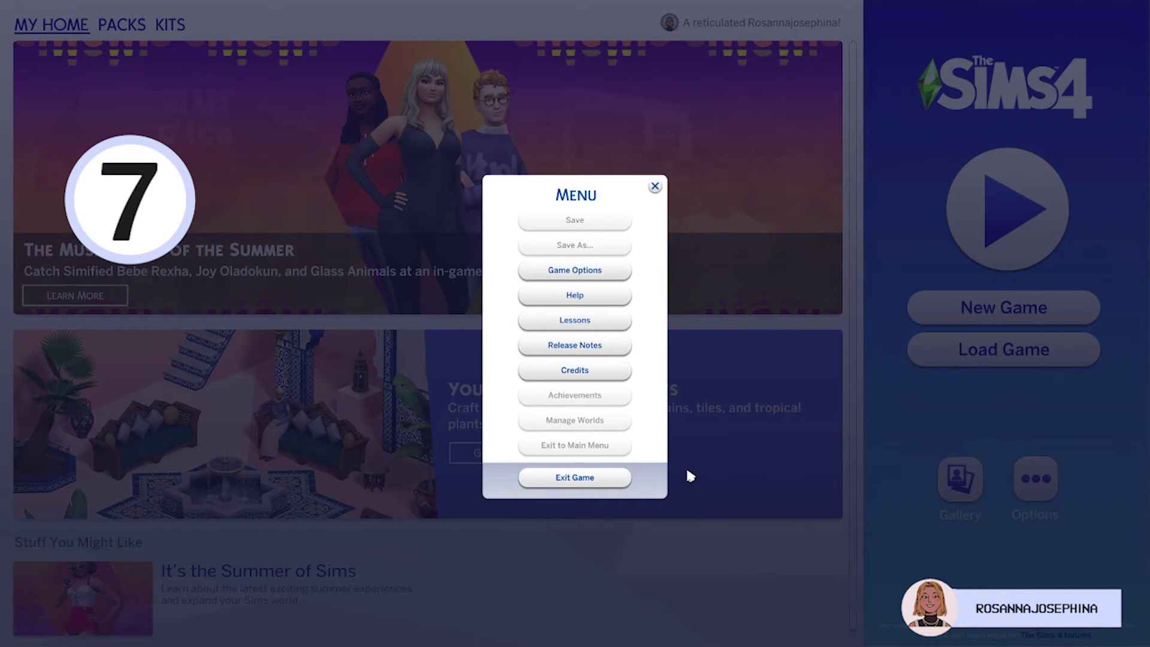
click(626, 478)
click(672, 359)
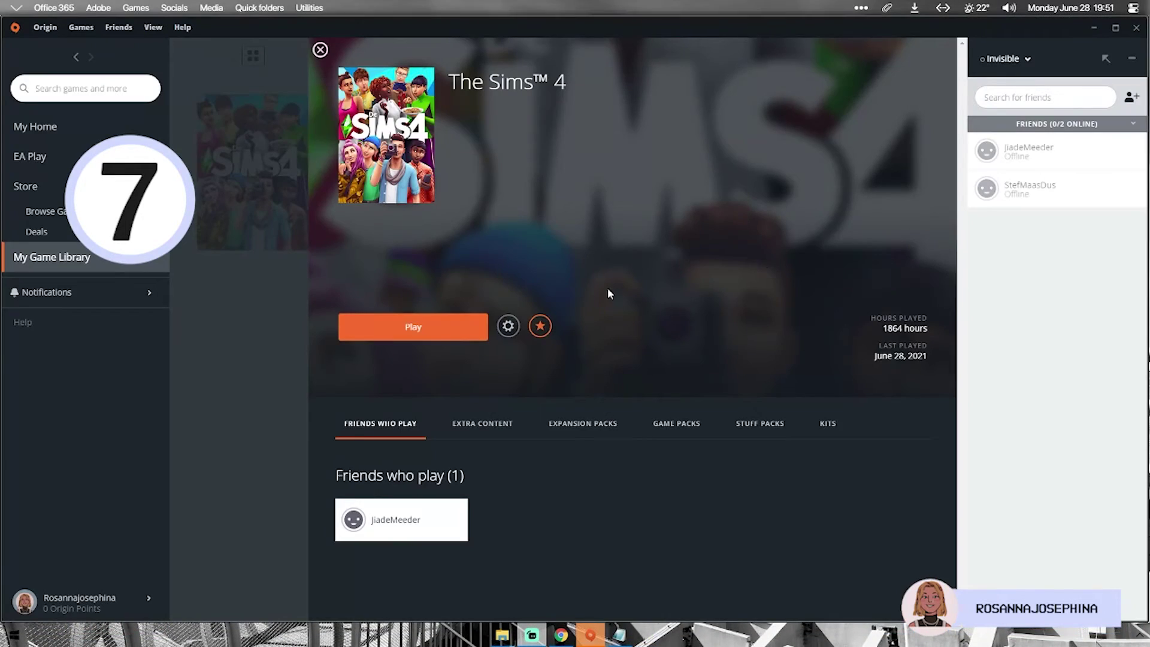
click(411, 326)
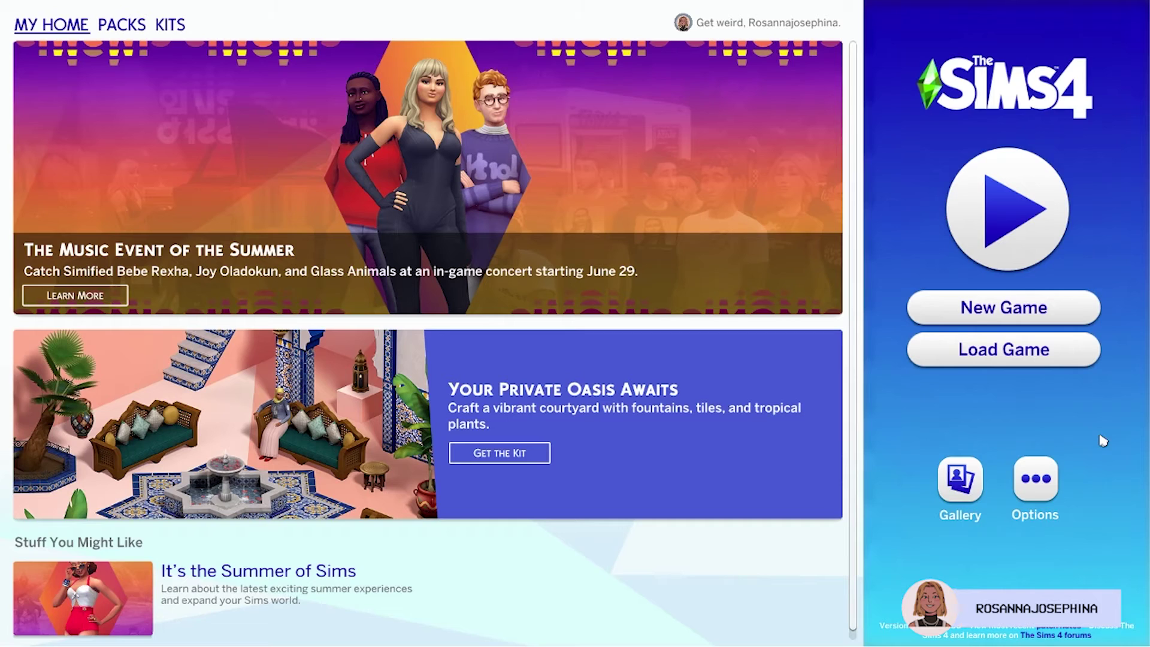